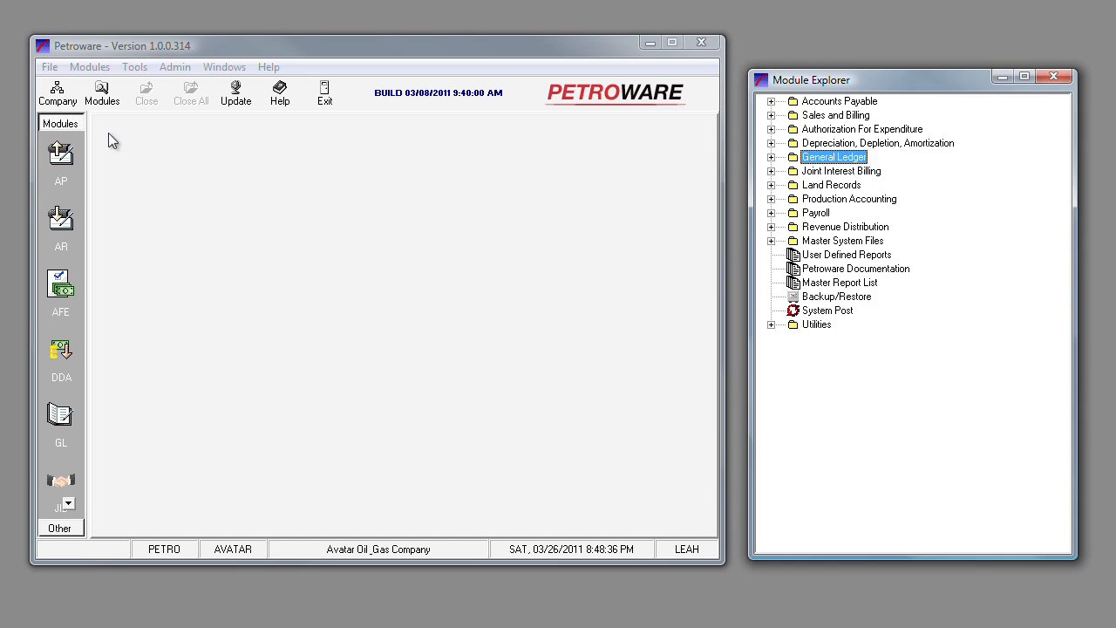
Open the General Ledger chart of accounts entry form and load the Cash-Operating Acct. record from the account lookup.
left_click(87, 68)
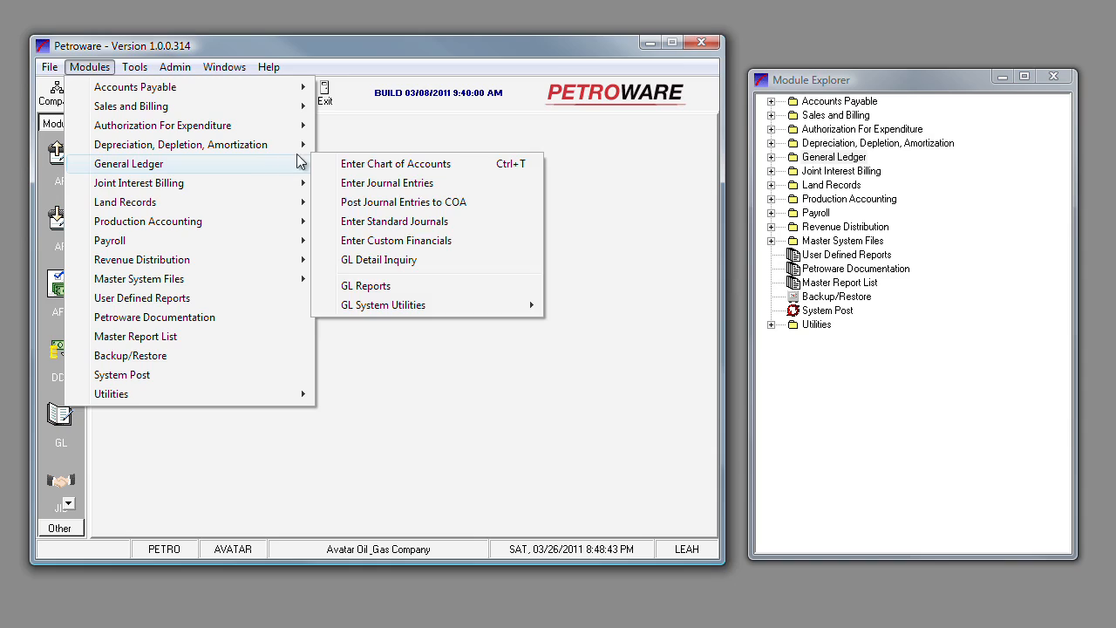
left_click(341, 164)
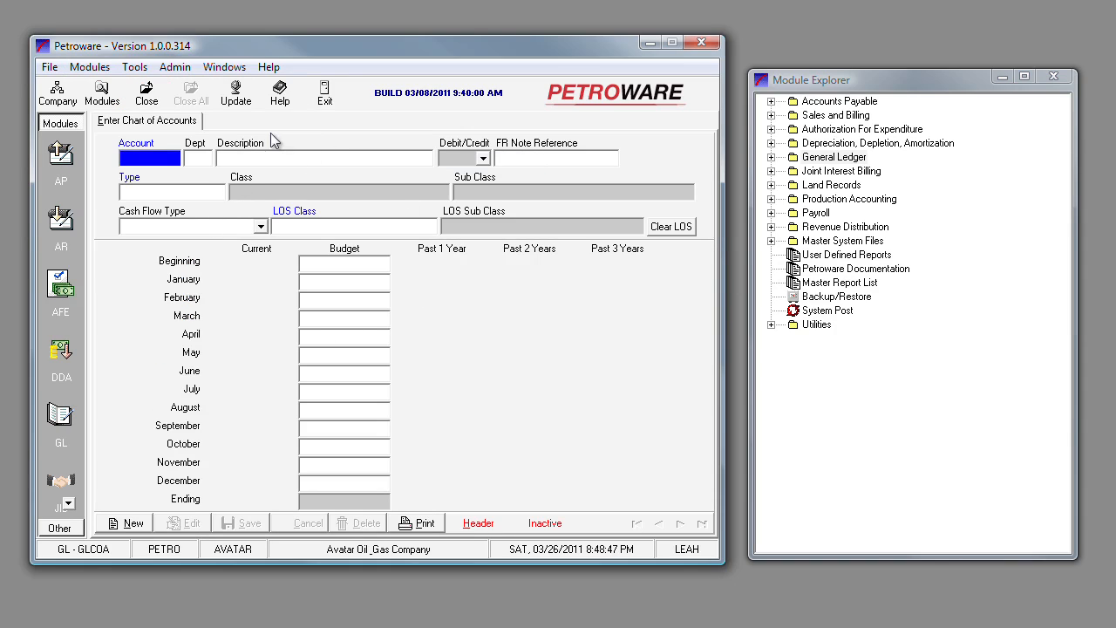
left_click(68, 443)
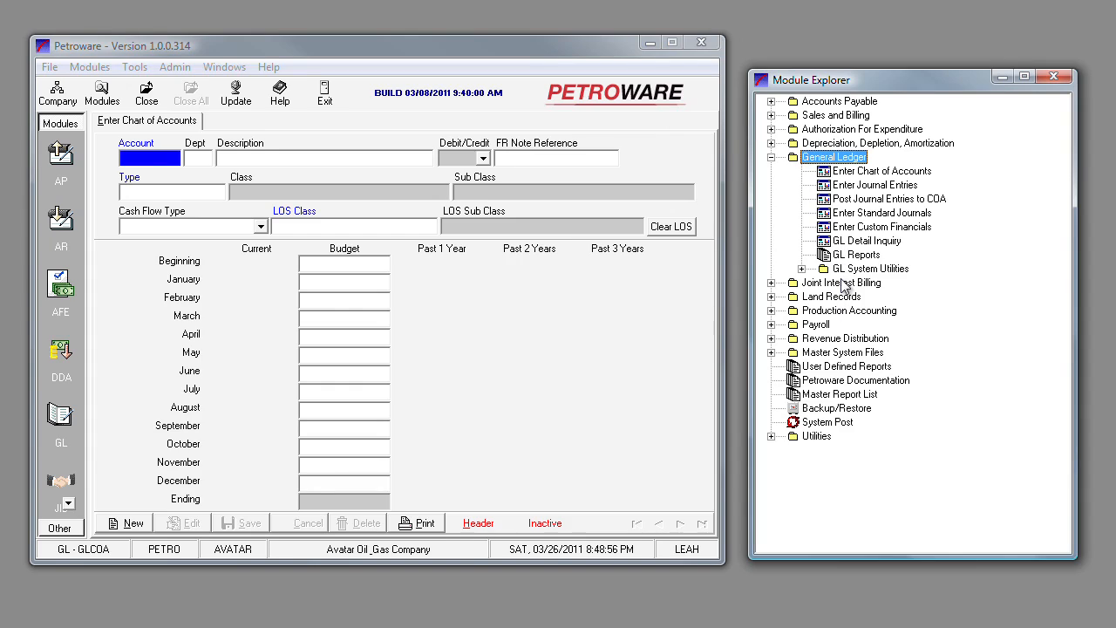
left_click(853, 173)
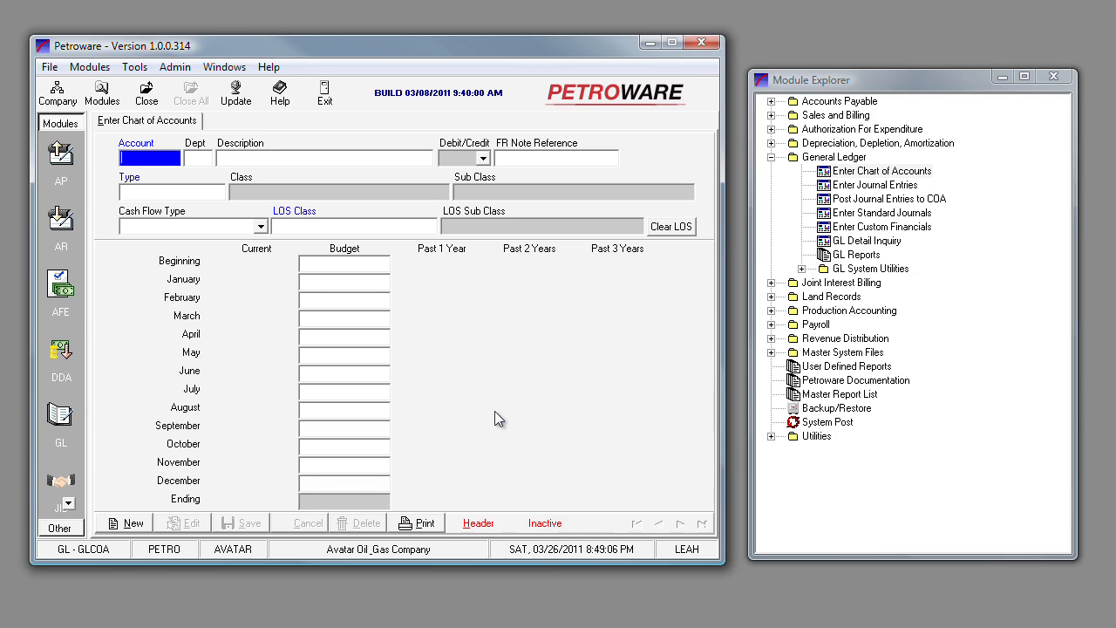
key("F2")
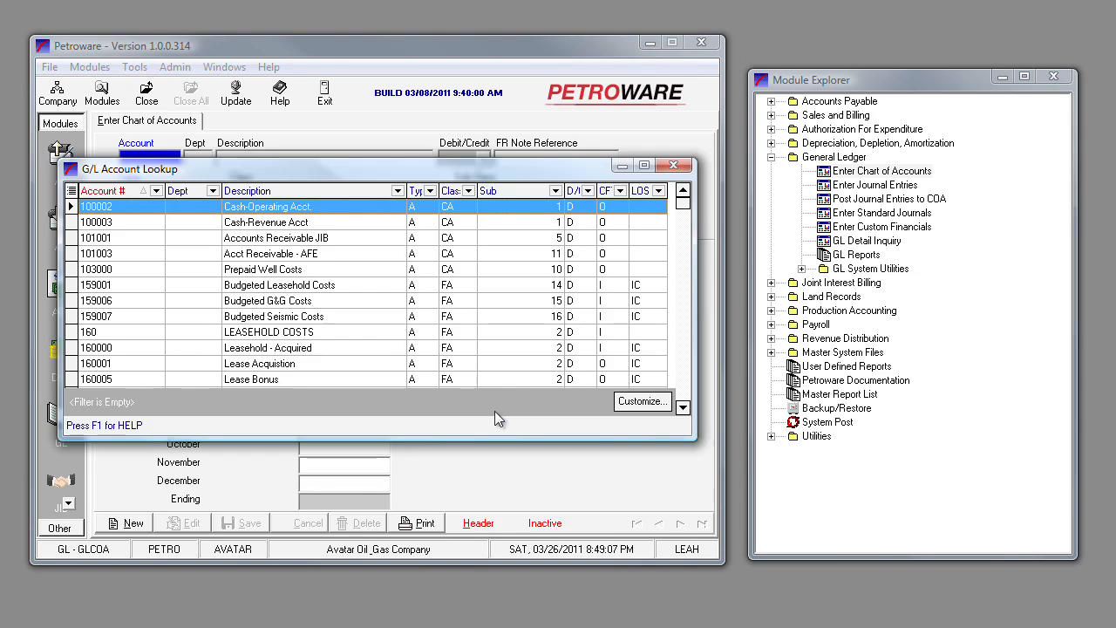
double_click(154, 207)
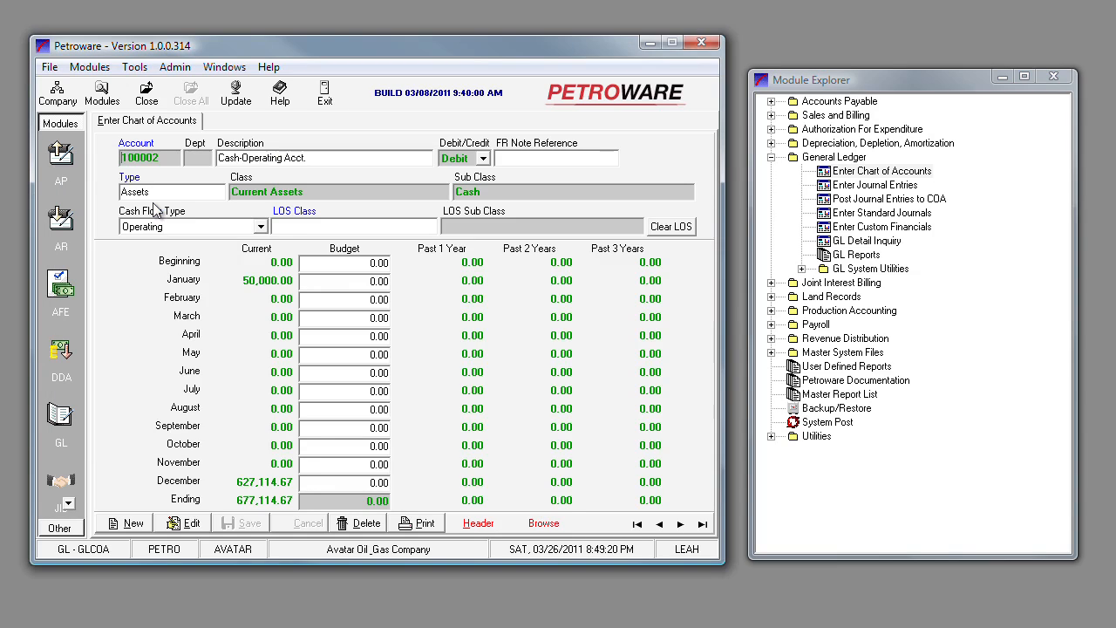
Set the Cash-Operating account's financial code to Assets / Current Assets / Cash and save the record.
left_click(183, 193)
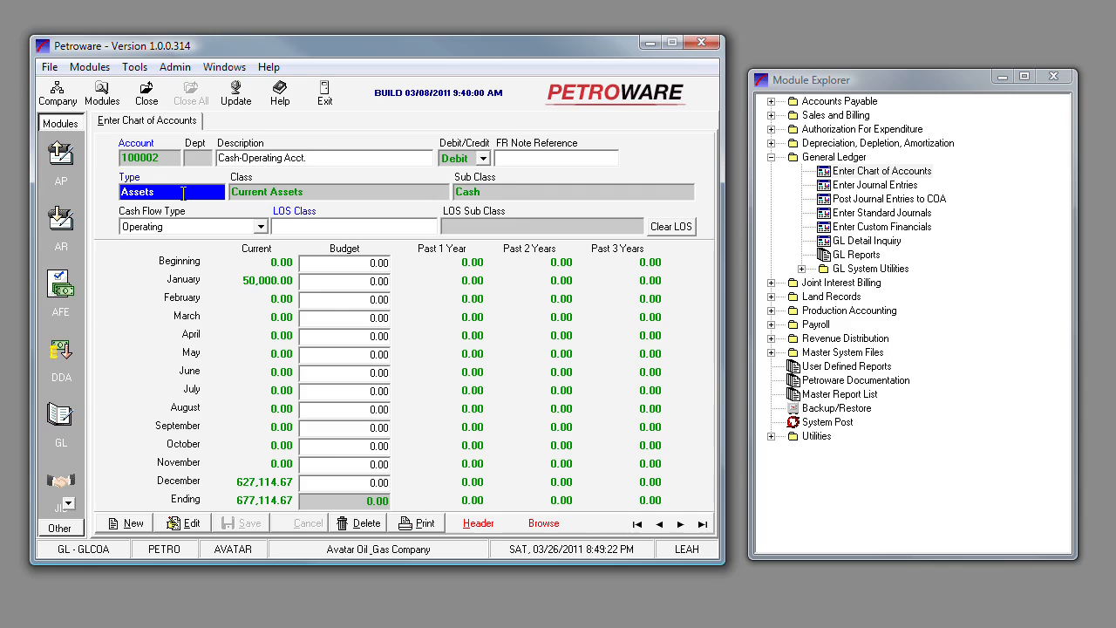
double_click(183, 193)
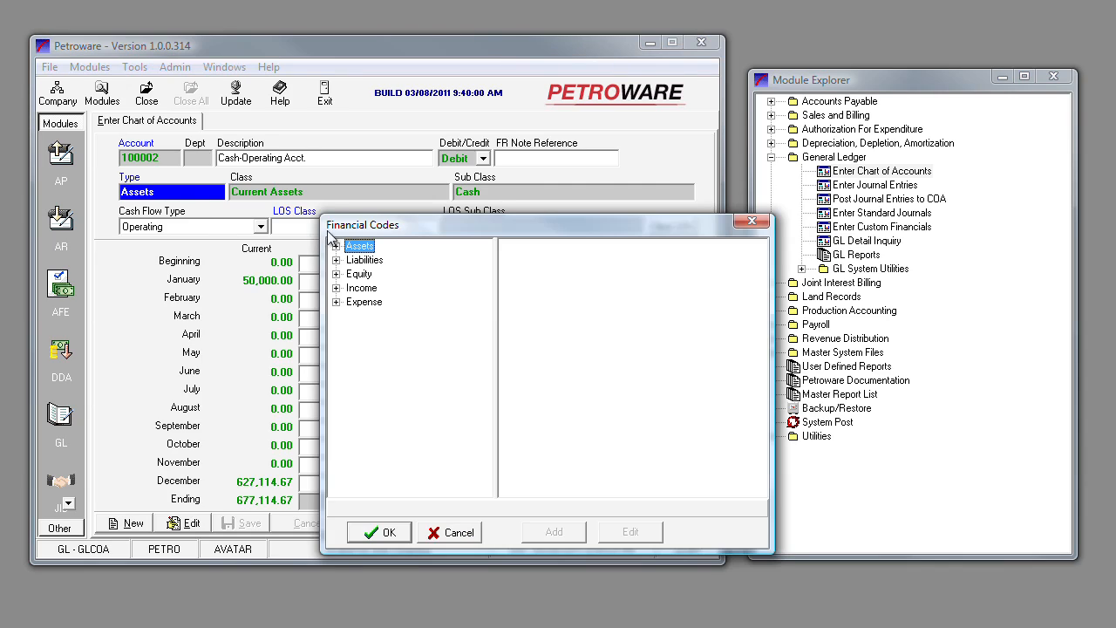
double_click(358, 246)
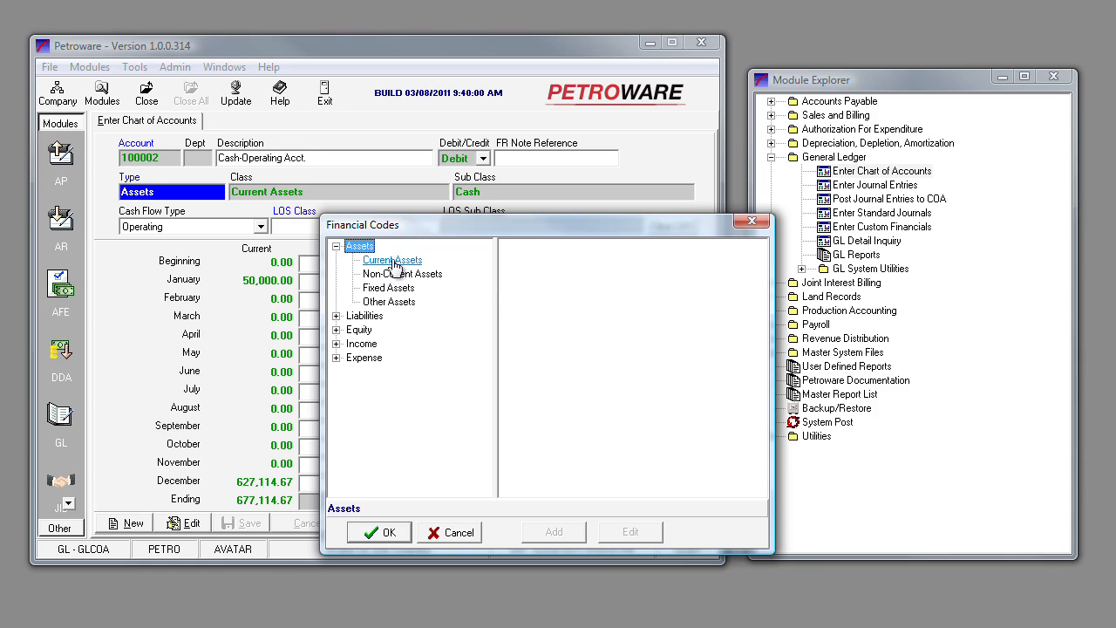
left_click(393, 261)
left_click(511, 245)
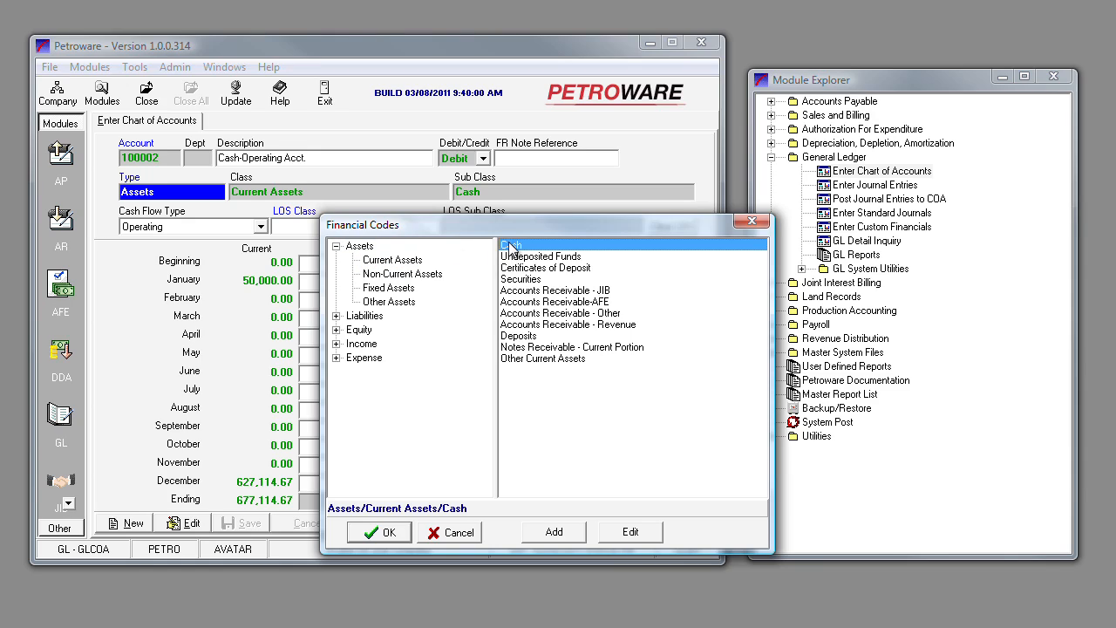
left_click(381, 534)
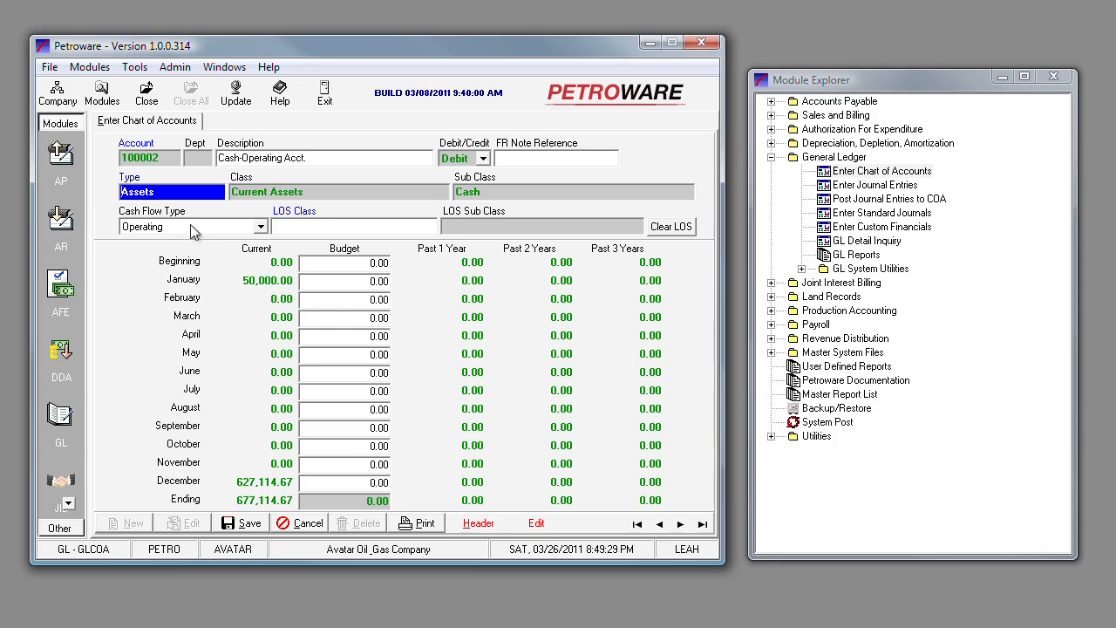
left_click(256, 185)
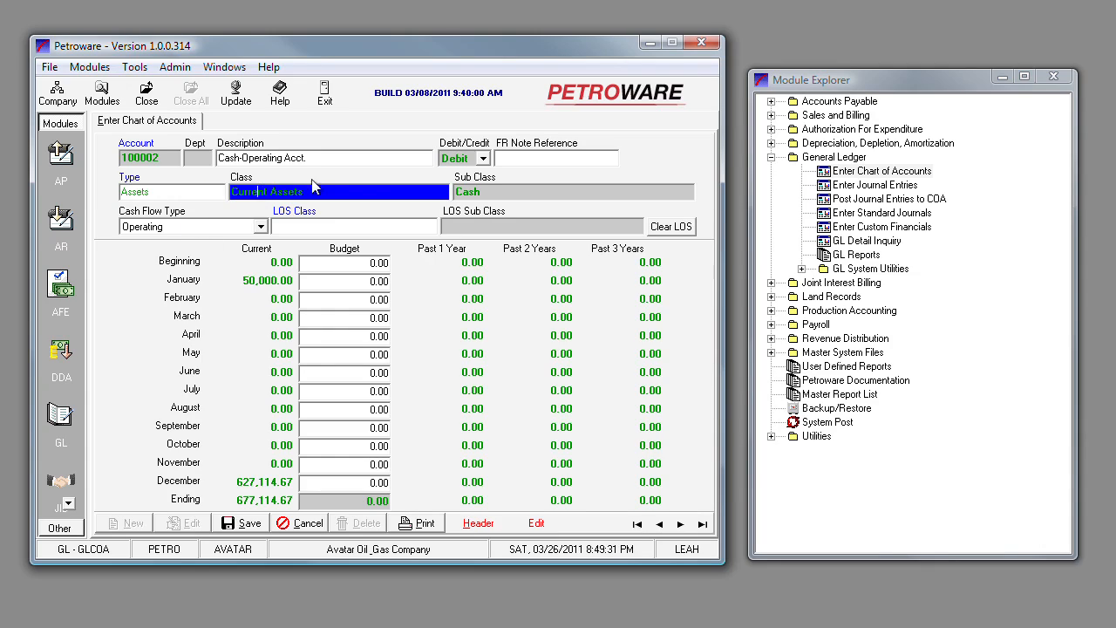
left_click(489, 192)
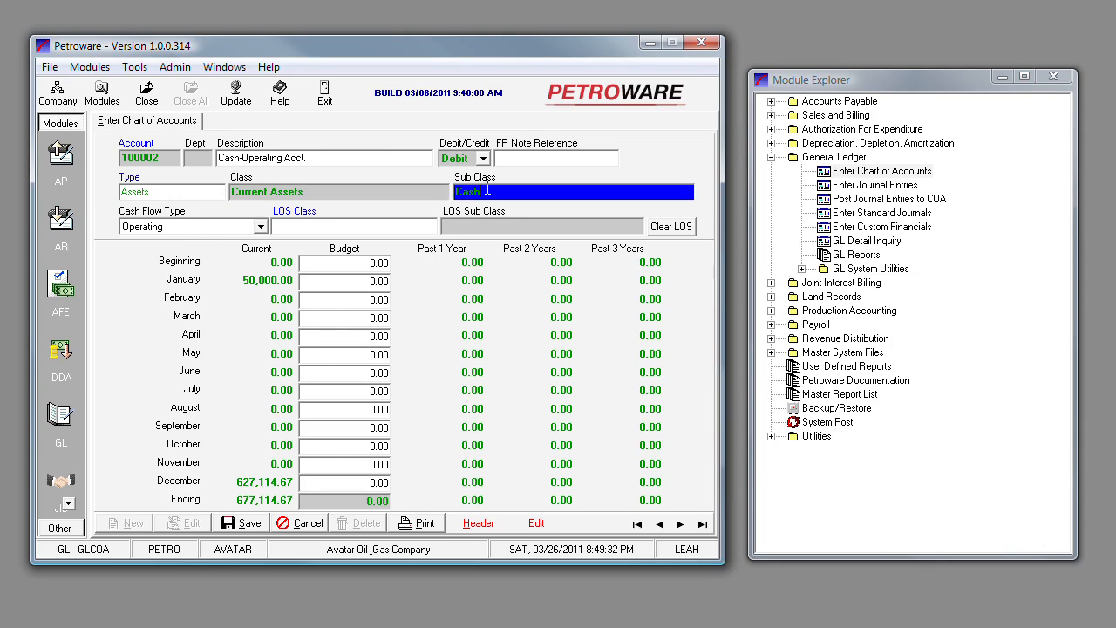
left_click(250, 523)
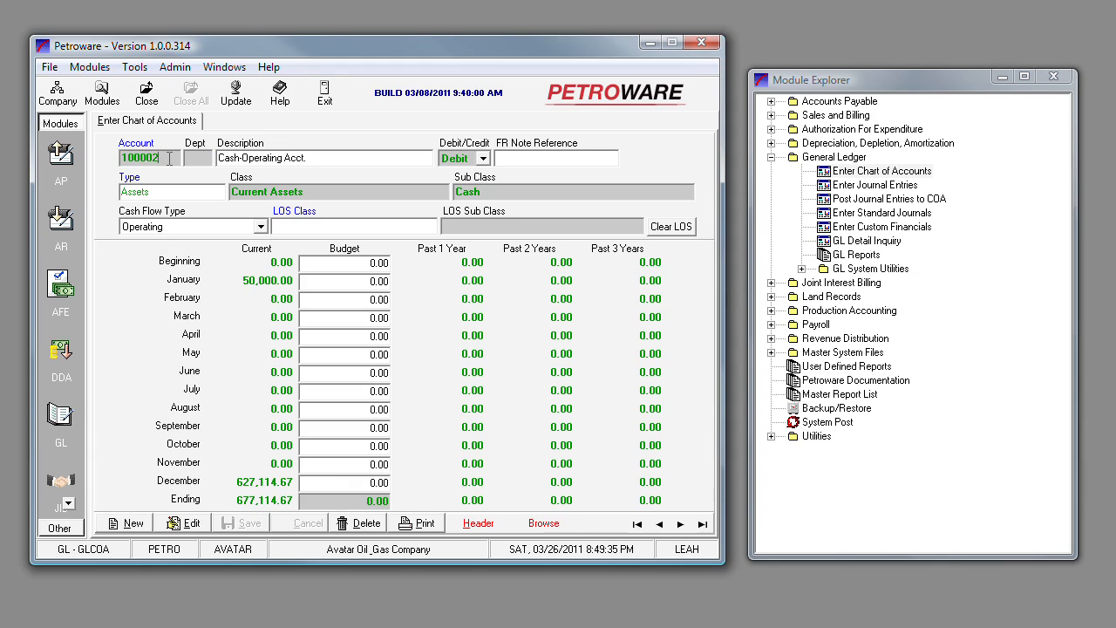
Search the account lookup for 550, load the Admin.Ovhd-Monthly account and review its type, class and sub class.
double_click(169, 158)
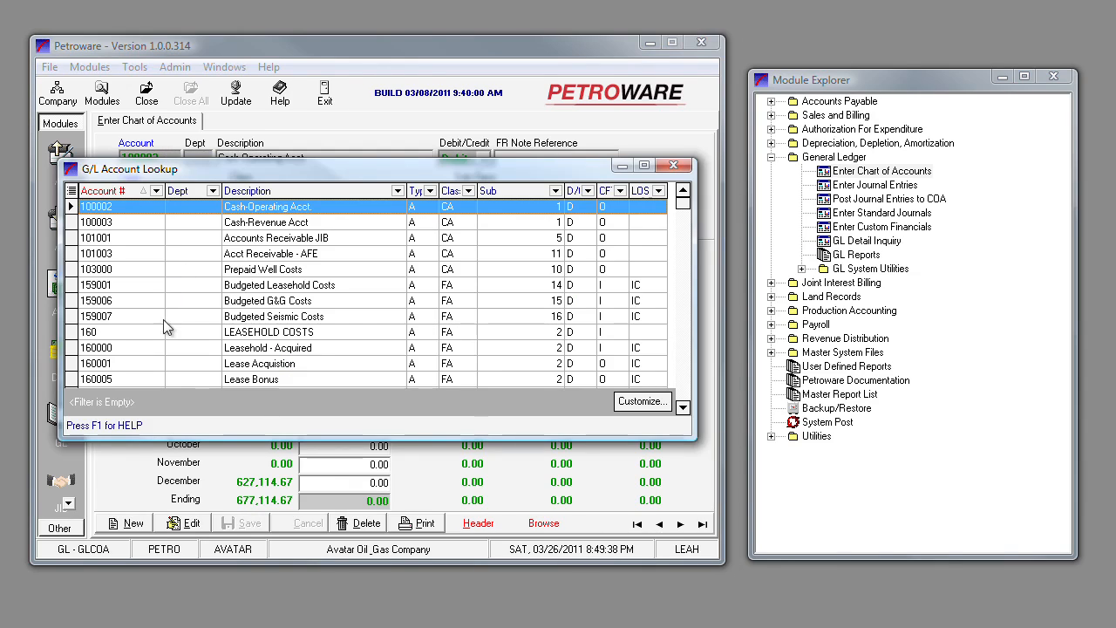
type("550")
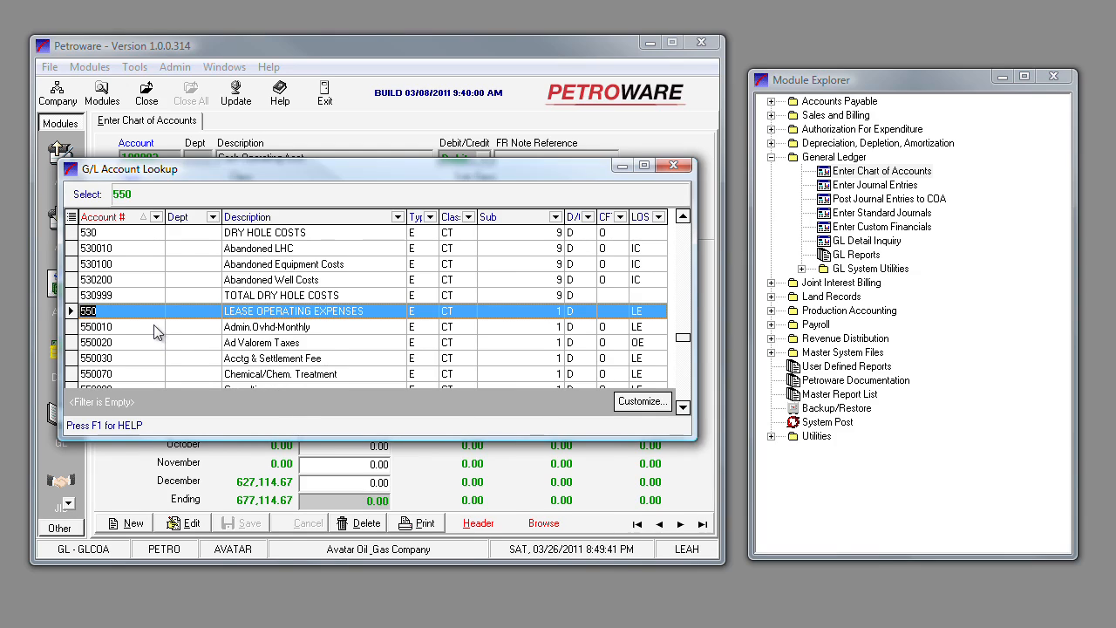
double_click(154, 325)
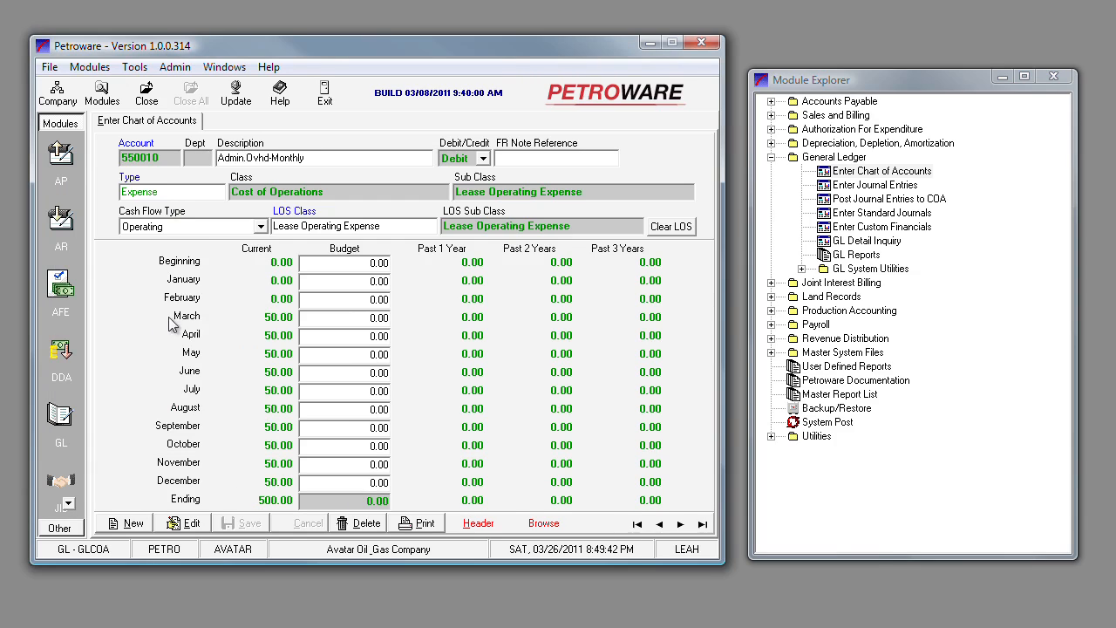
double_click(186, 193)
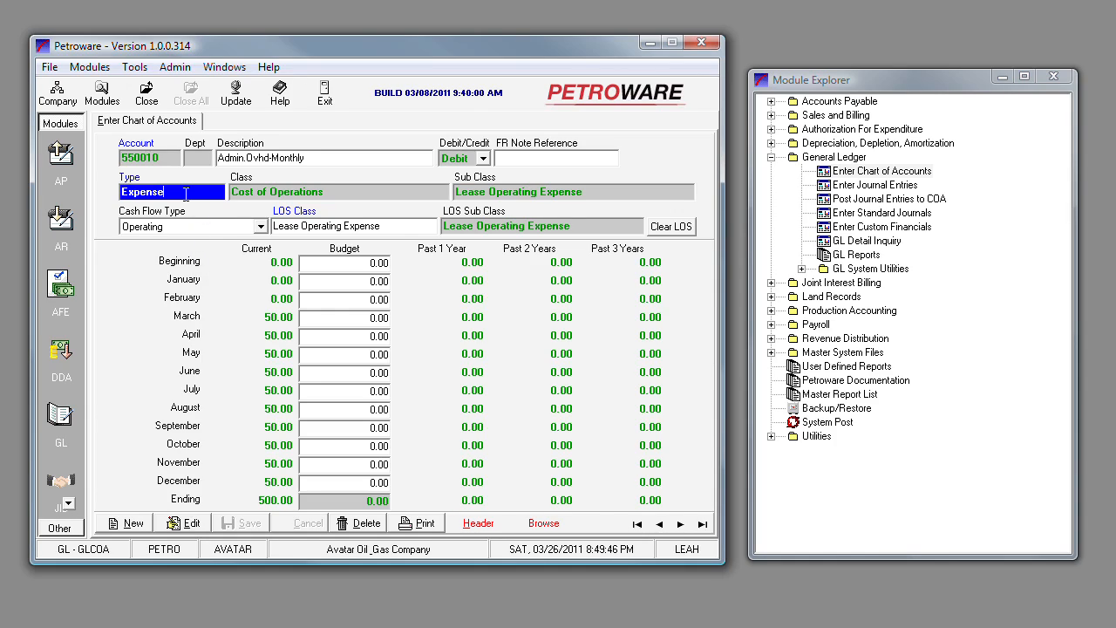
left_click(247, 191)
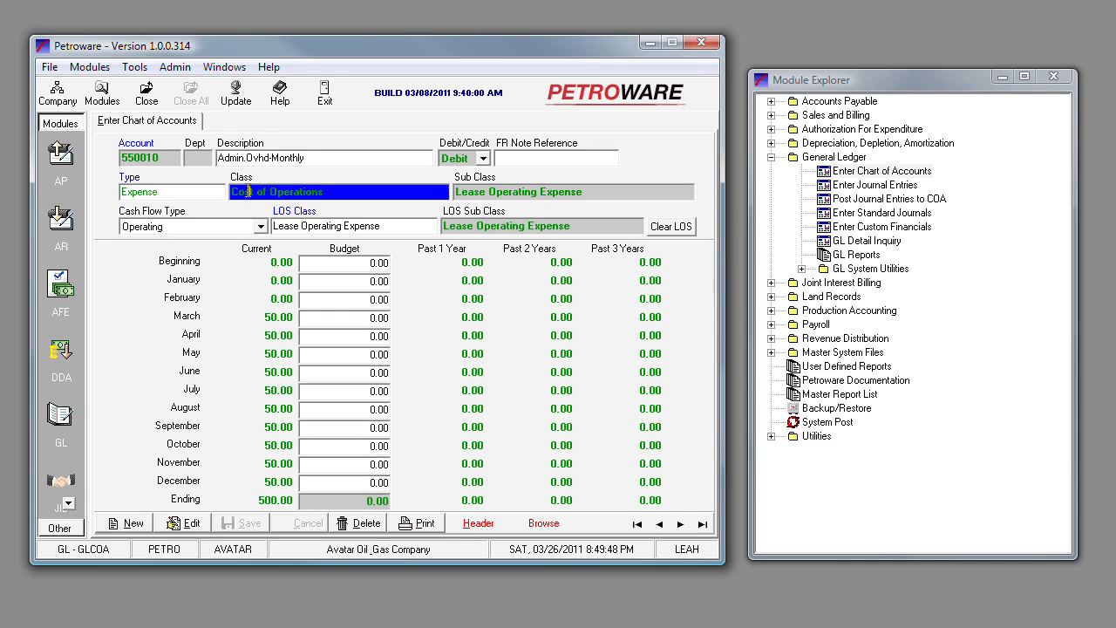
left_click(516, 193)
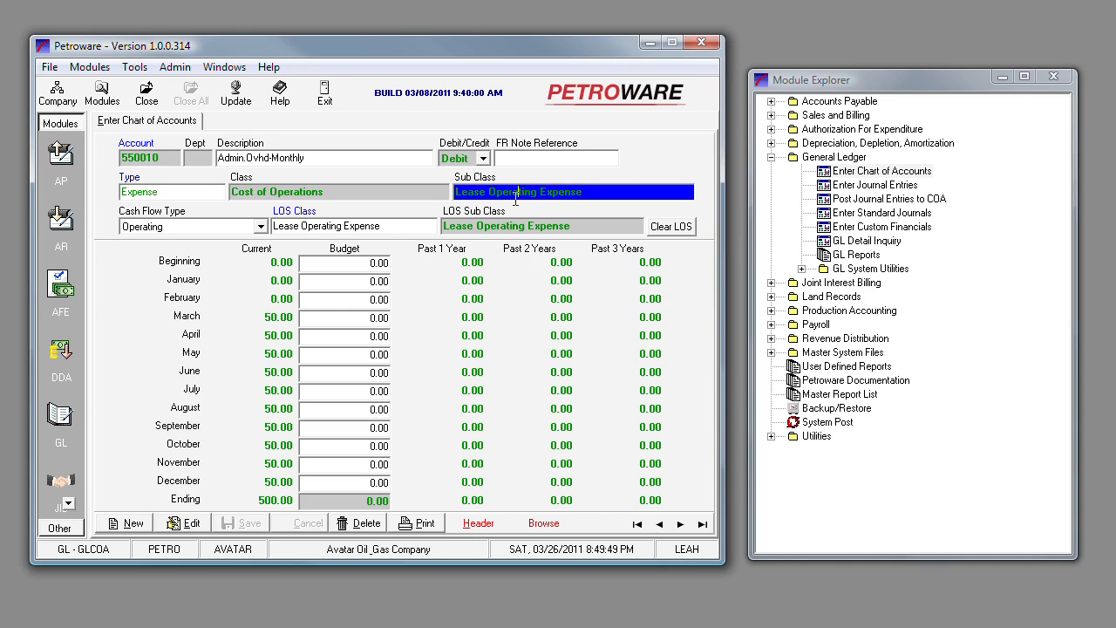
Assign the Admin.Ovhd-Monthly account the LOS class Lease Operating Expense with the LOS sub class Lease Operating Expense.
left_click(387, 230)
double_click(387, 230)
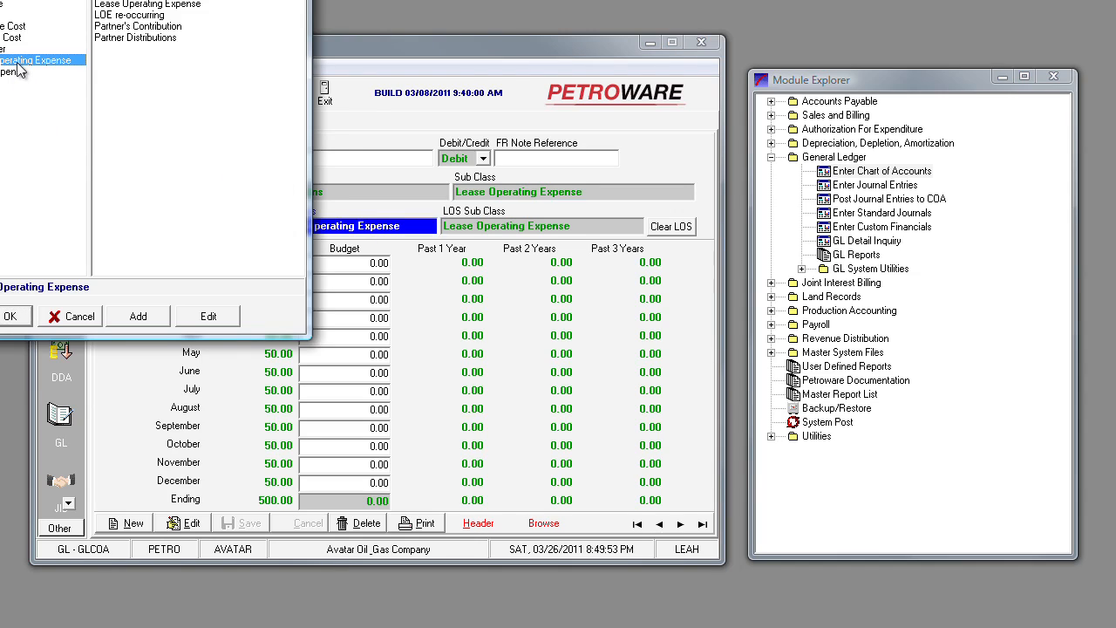
left_click_drag(123, 2, 295, 133)
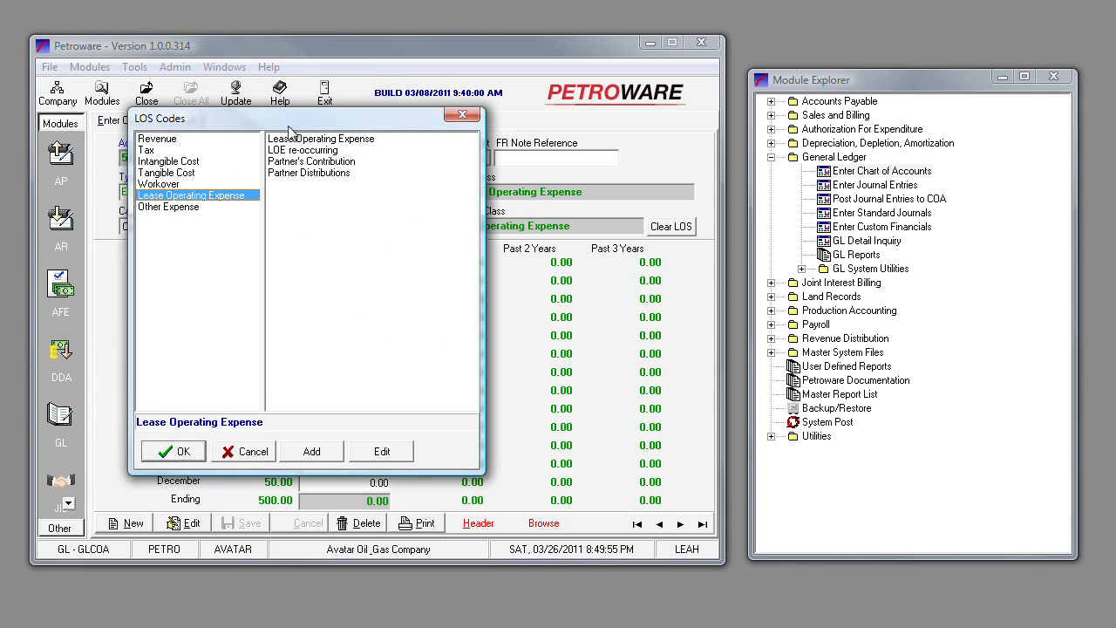
left_click(291, 138)
left_click(170, 452)
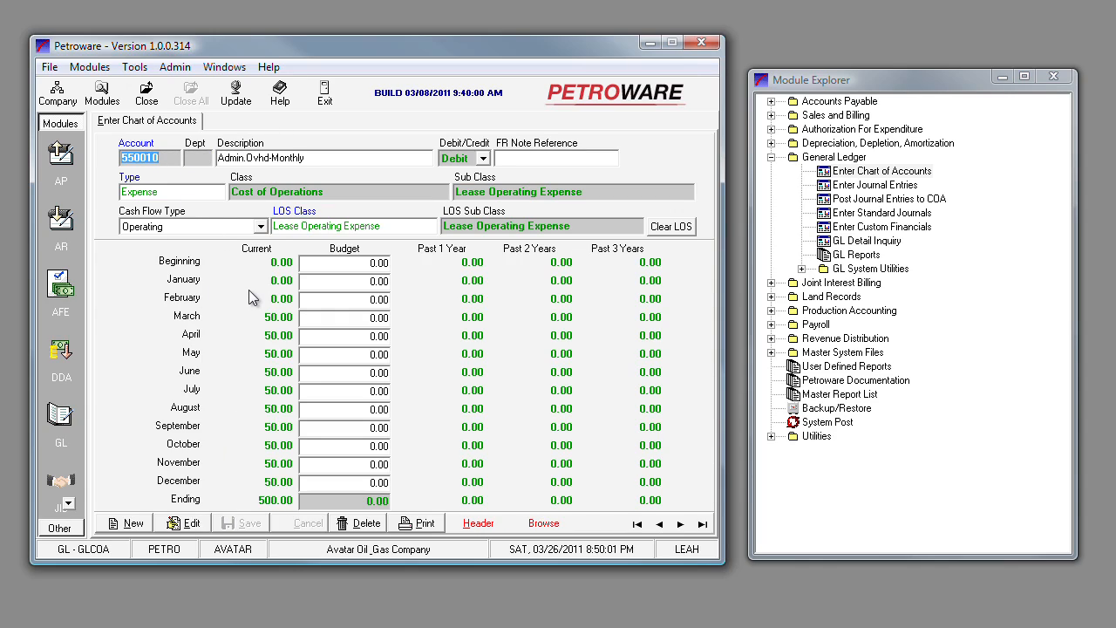
Open the journal entry form and load transaction 16, the Monthly Admin Ovhd transaction dated 12/31/2010.
double_click(863, 187)
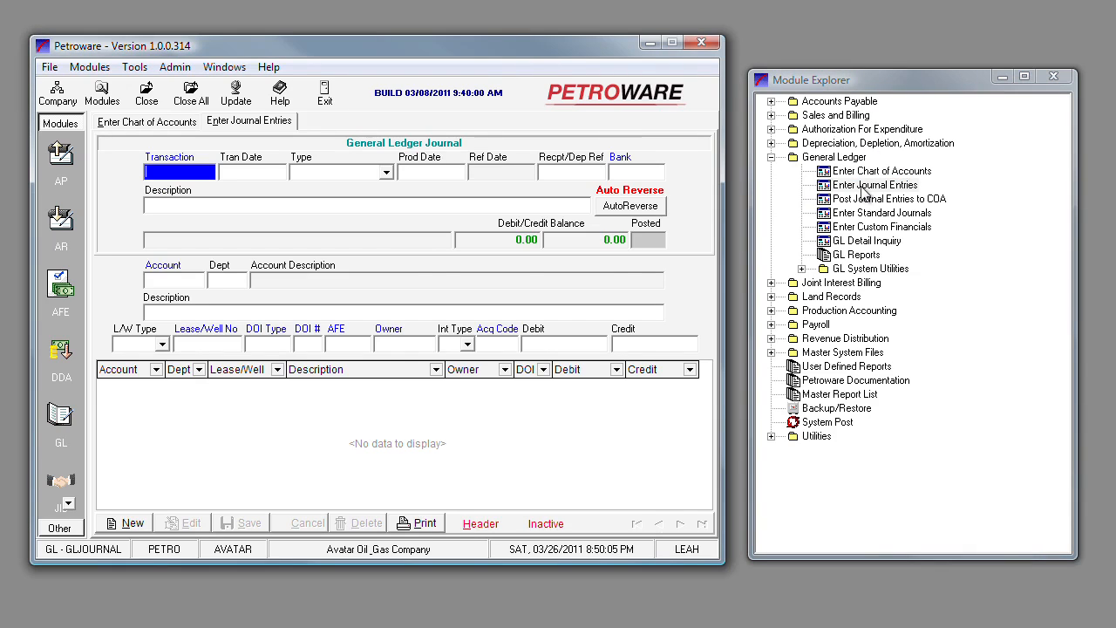
key("F2")
left_click_drag(777, 206, 789, 360)
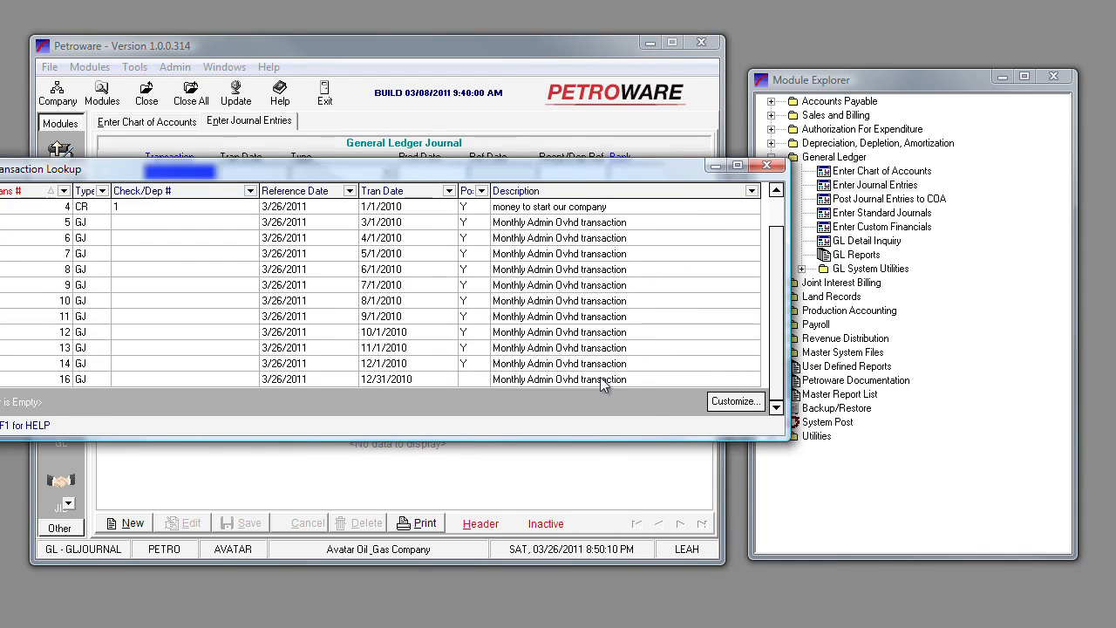
double_click(606, 379)
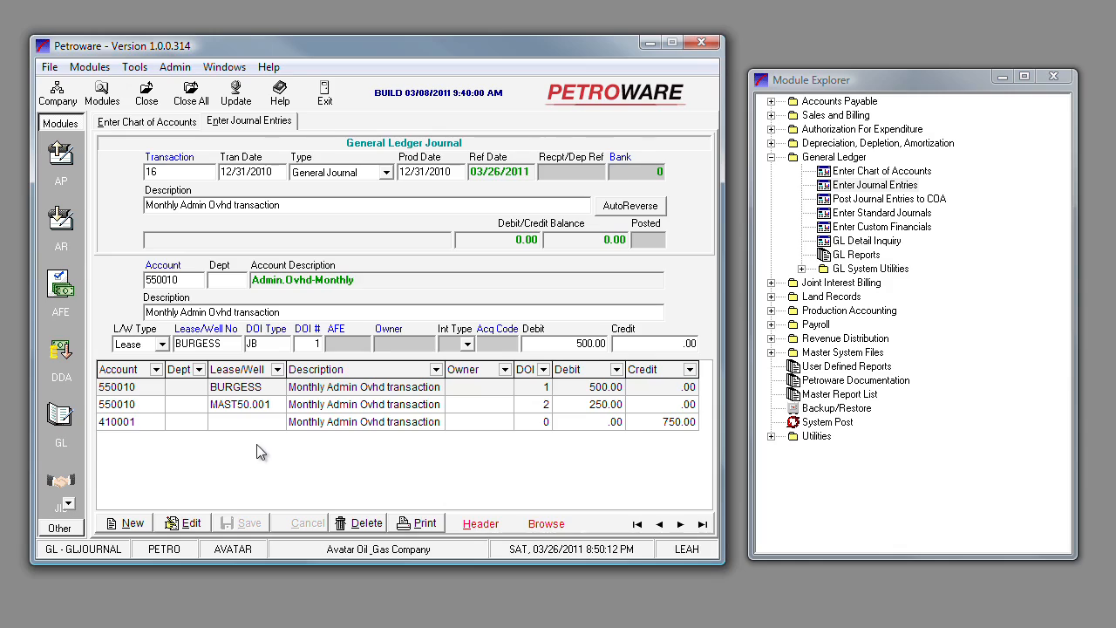
Examine the transaction's detail lines for the BURGESS lease, the MAST50.001 well and the administrative income credit.
left_click(247, 394)
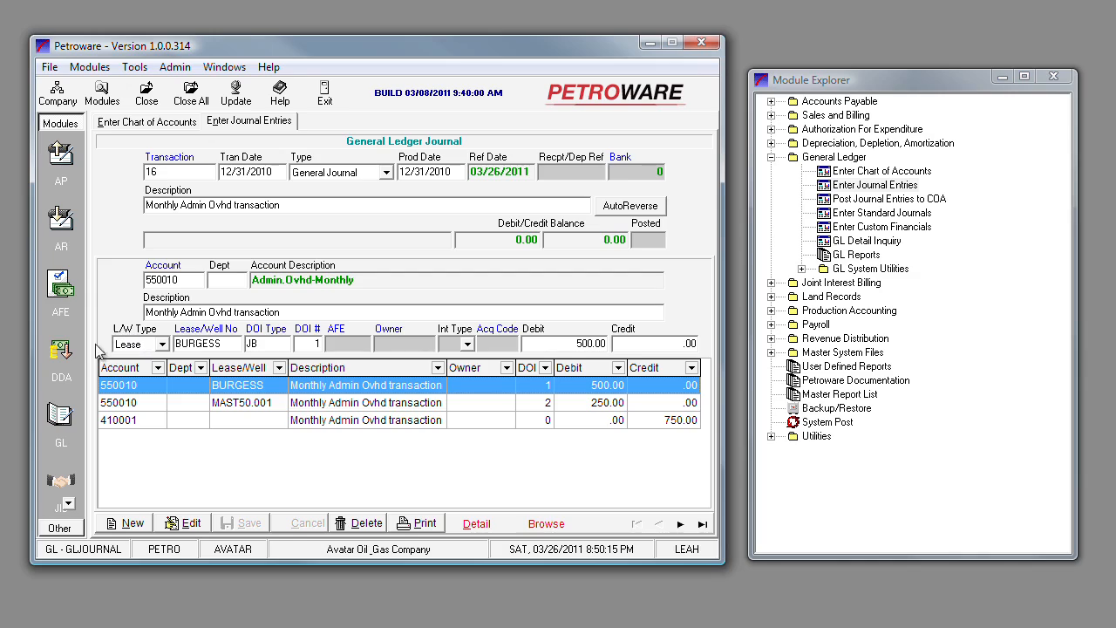
left_click(134, 404)
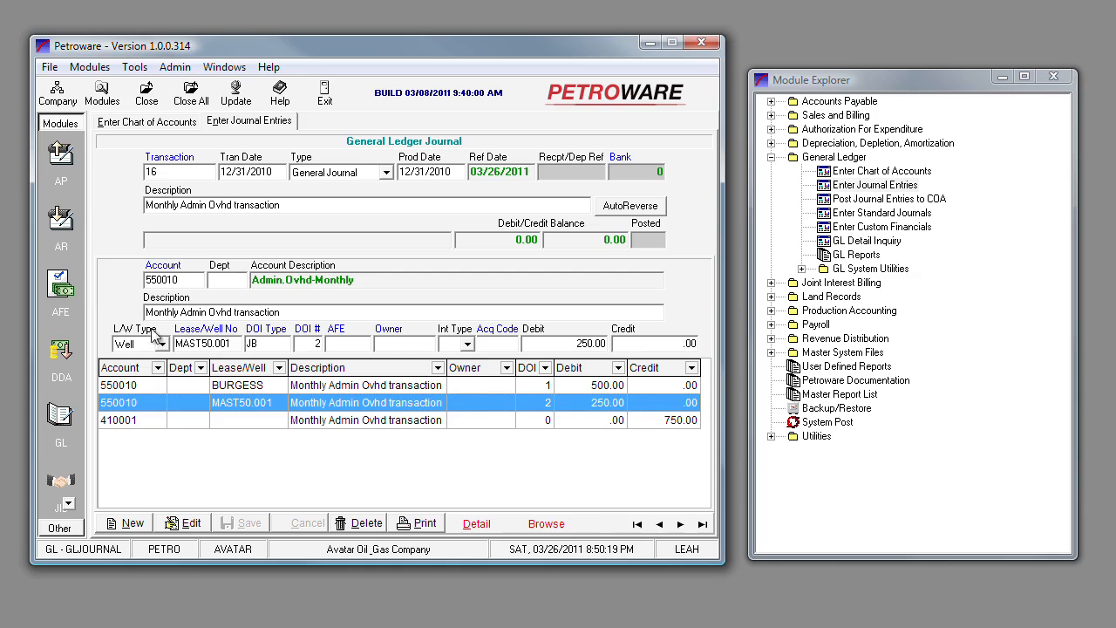
left_click(131, 388)
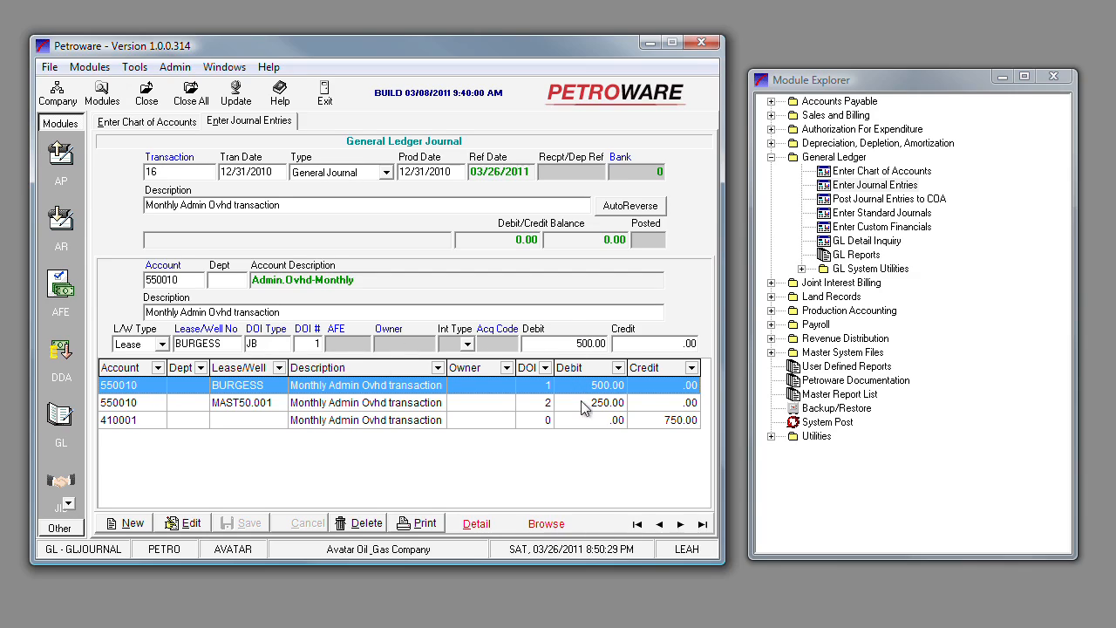
left_click(145, 404)
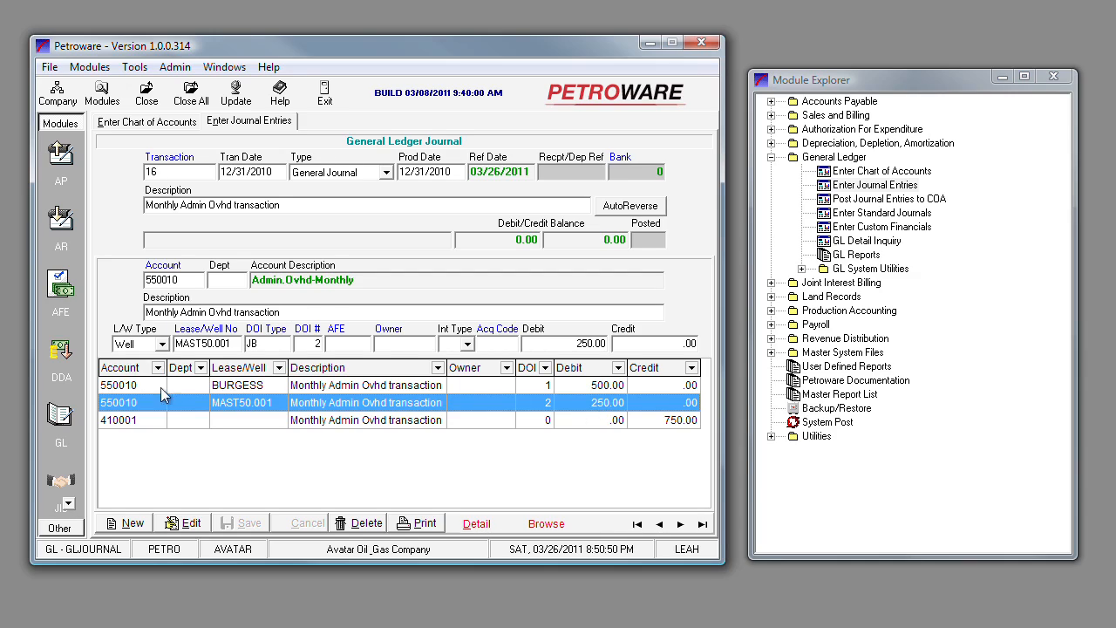
left_click(140, 421)
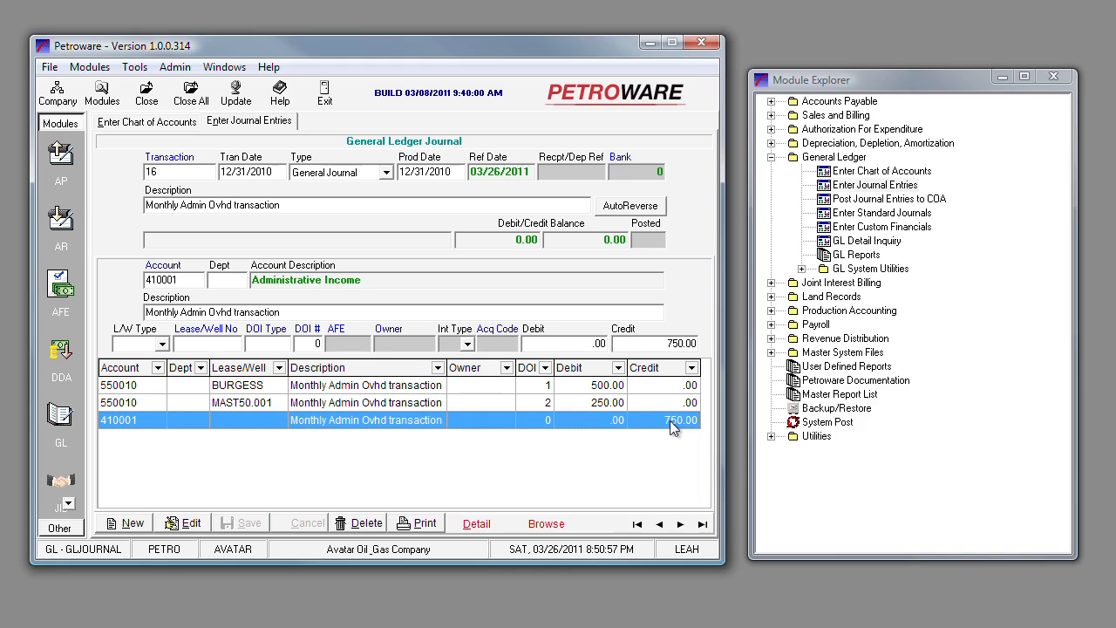
Expand the General Ledger system utilities, open the GL Reports list and select the History General Ledger - Summary report.
left_click(802, 269)
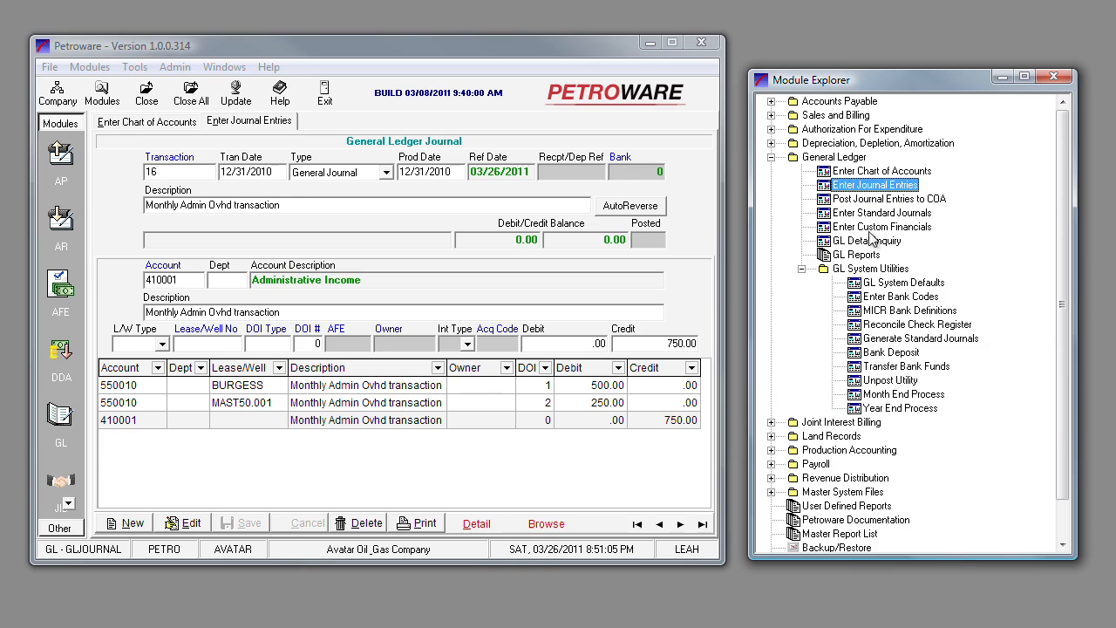
double_click(858, 255)
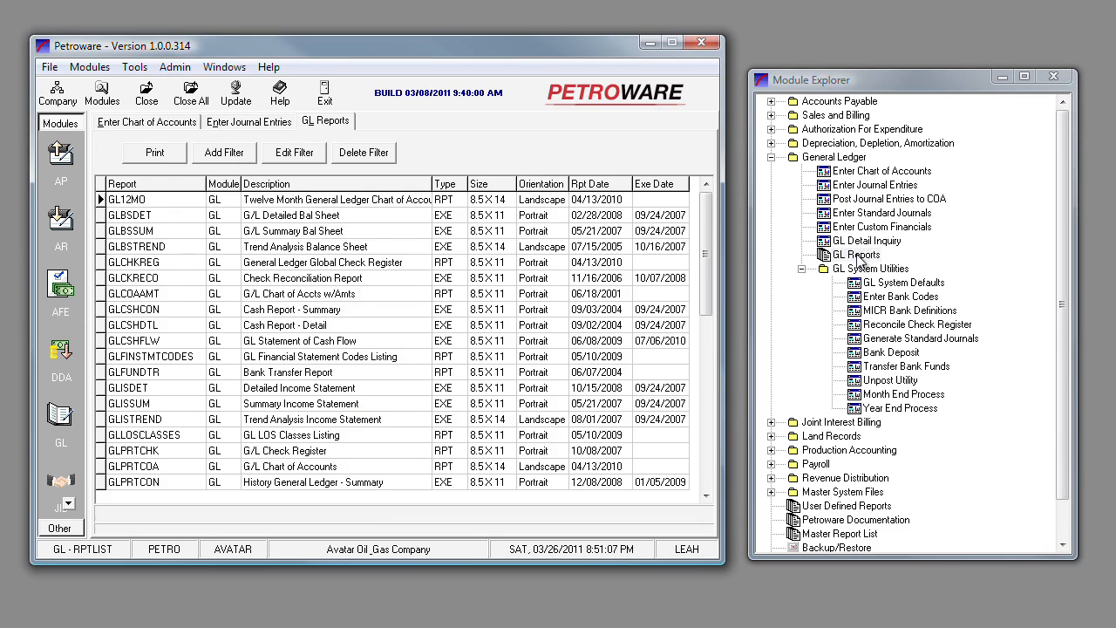
left_click(347, 490)
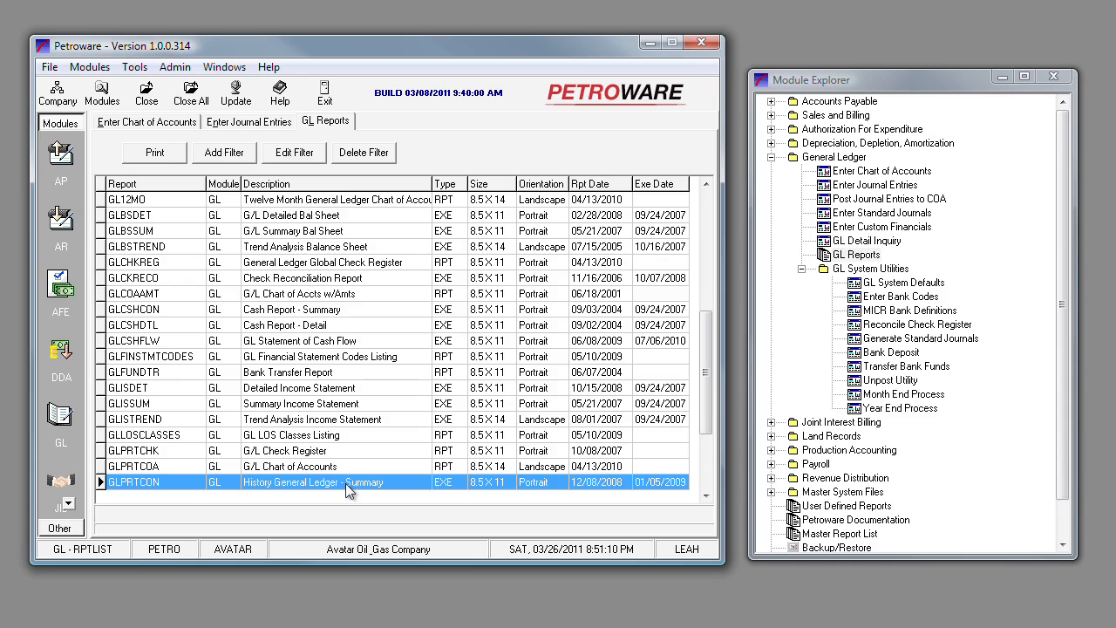
Run the selected report for 1/1/10 through 12/31/10 with One Line Descriptions set to Yes.
left_click(154, 157)
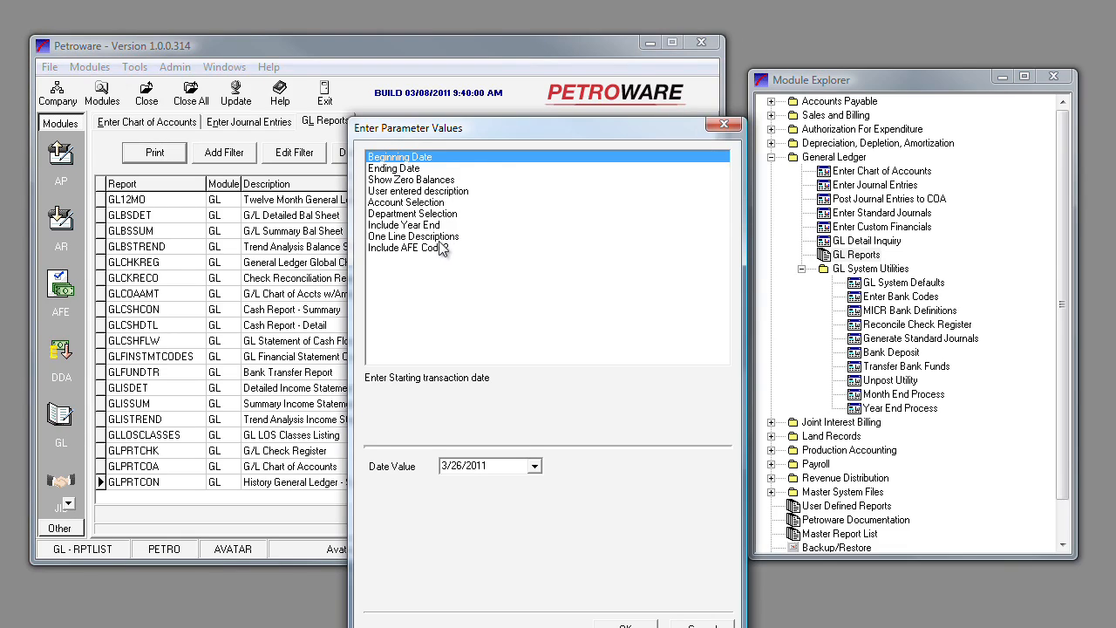
type("1/1/10")
left_click(381, 170)
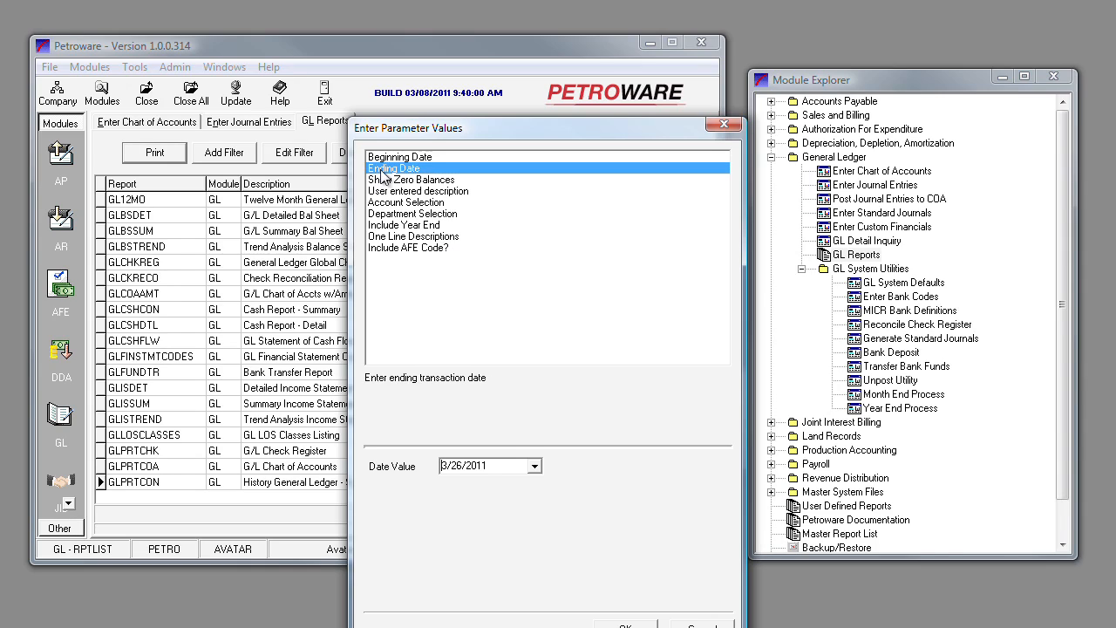
type("12/31/10")
left_click(385, 239)
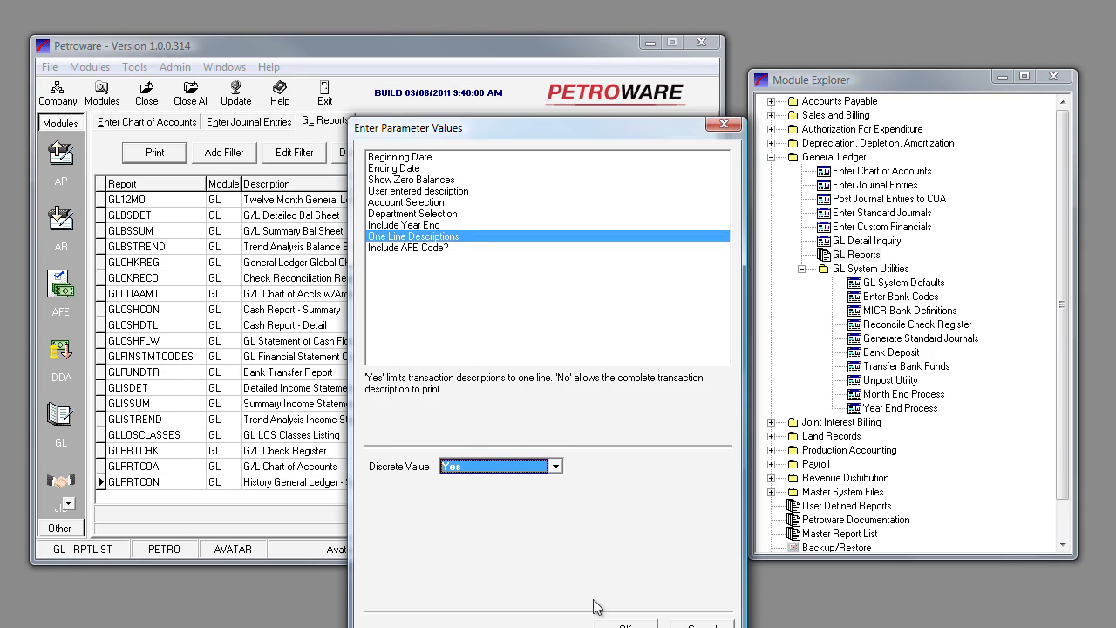
left_click(625, 625)
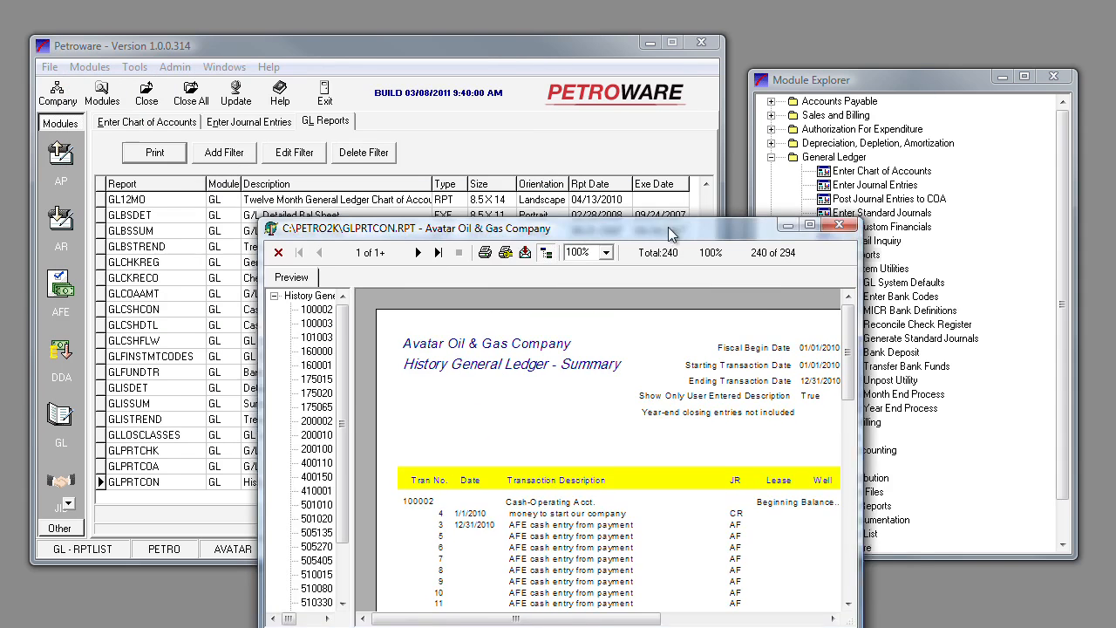
Widen the report preview and view the entries for accounts 400110 and 501010.
left_click_drag(911, 428, 1067, 427)
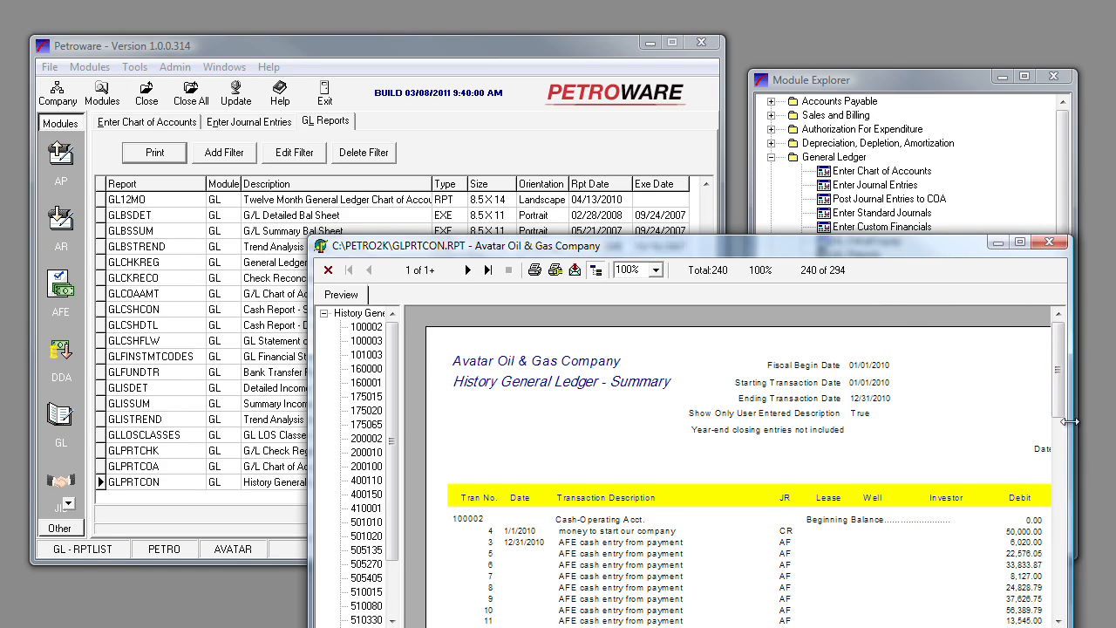
left_click(357, 481)
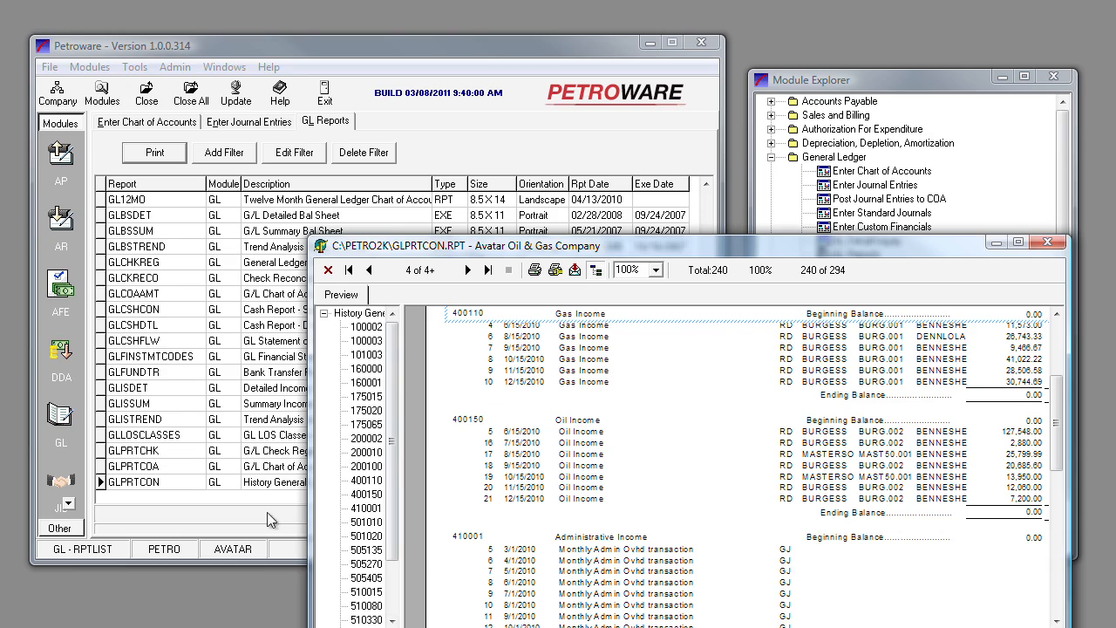
left_click(359, 522)
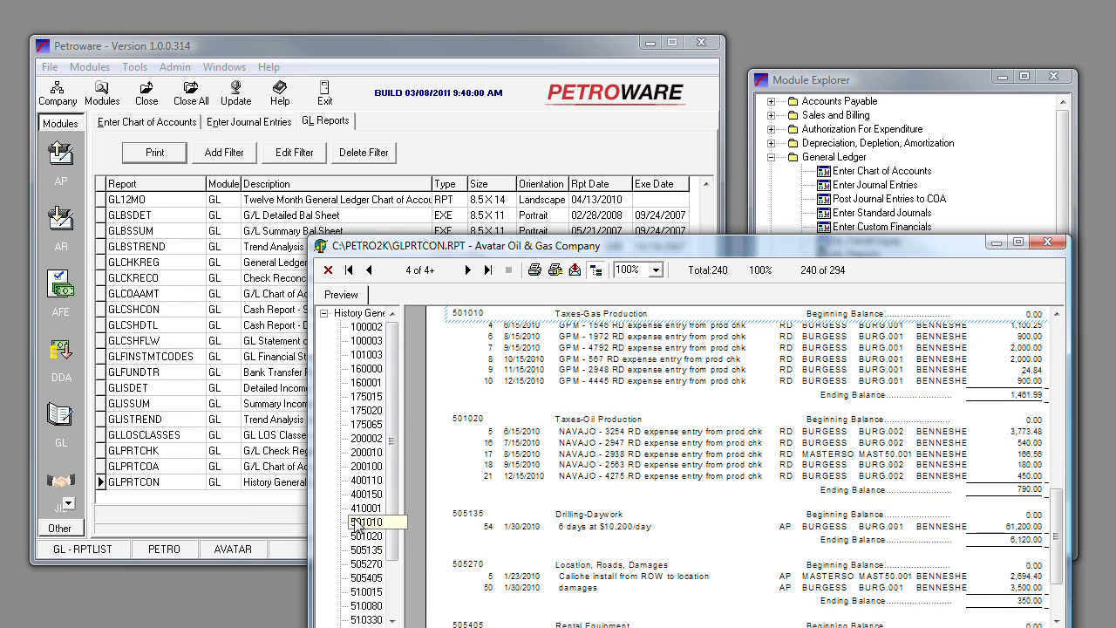
Review the file formats offered for exporting the report, down to the Excel and HTML options, and leave without exporting.
left_click(575, 272)
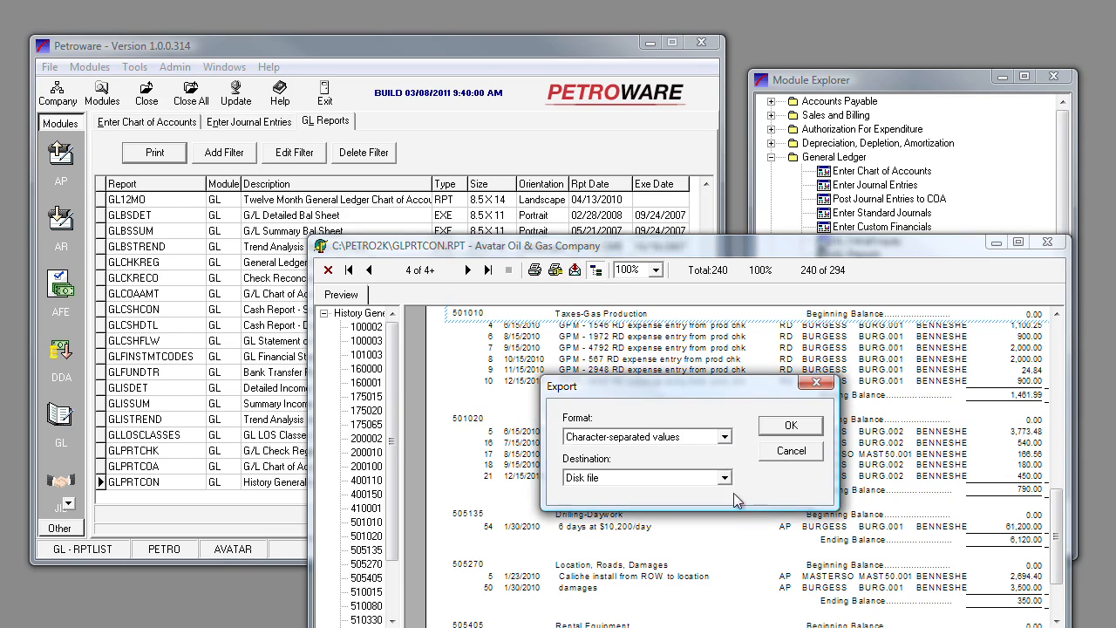
left_click(724, 436)
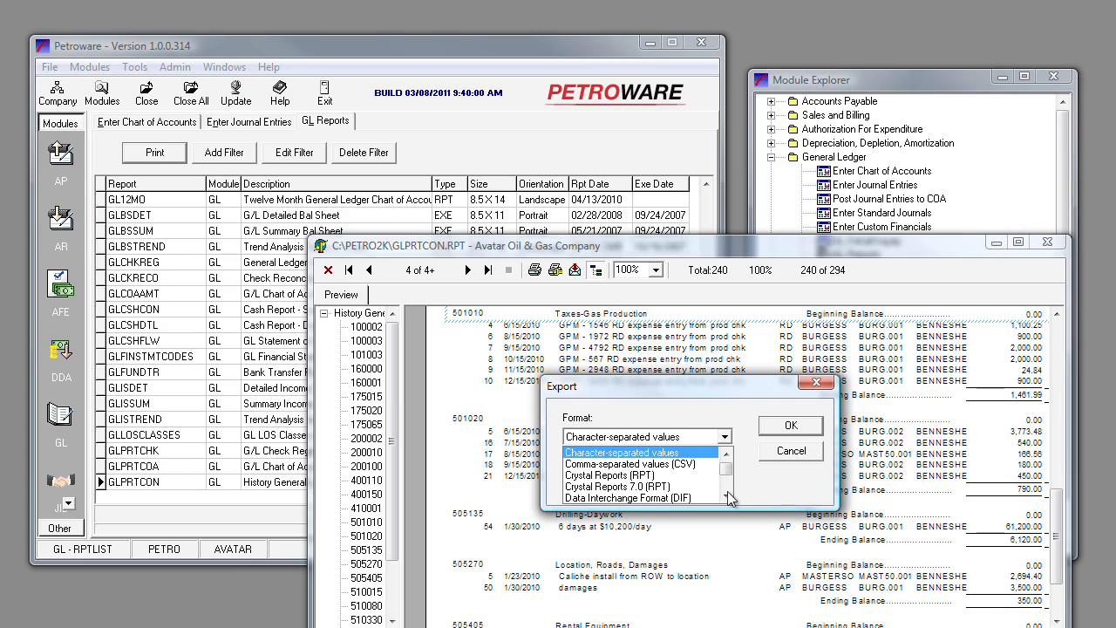
left_click(726, 494)
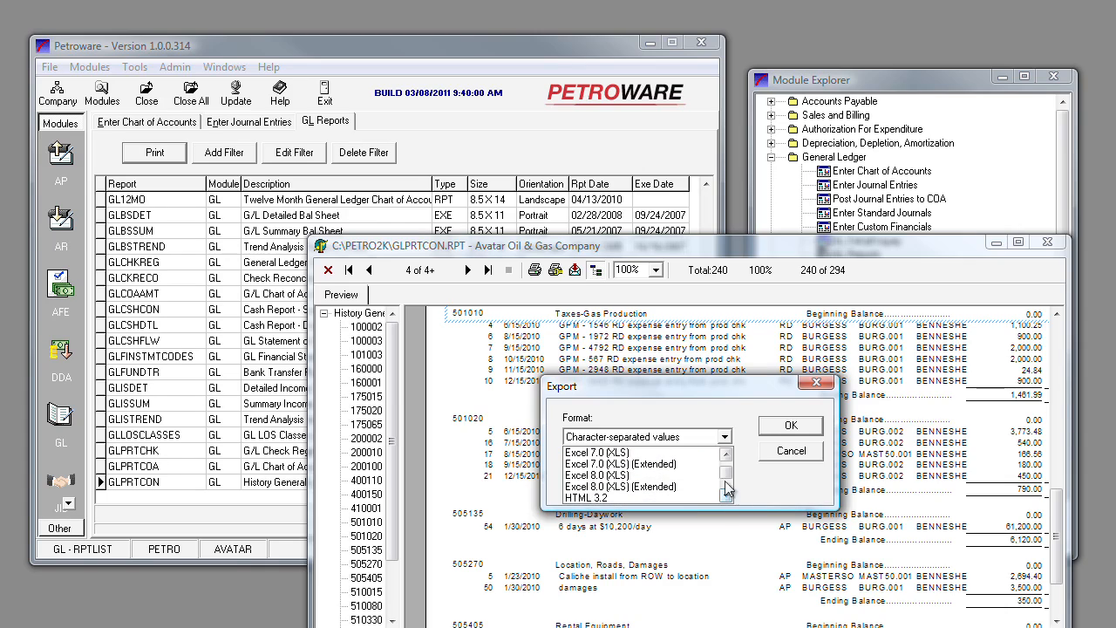
left_click(823, 388)
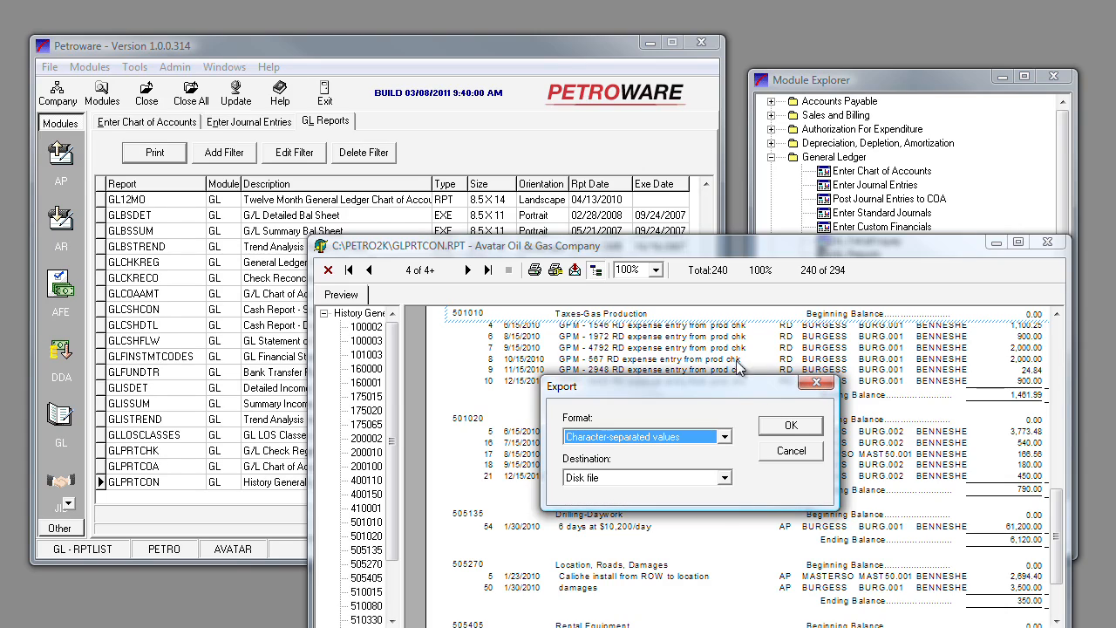
left_click(816, 382)
Enlarge the report preview to 150% to read the entries and close the preview.
left_click(657, 275)
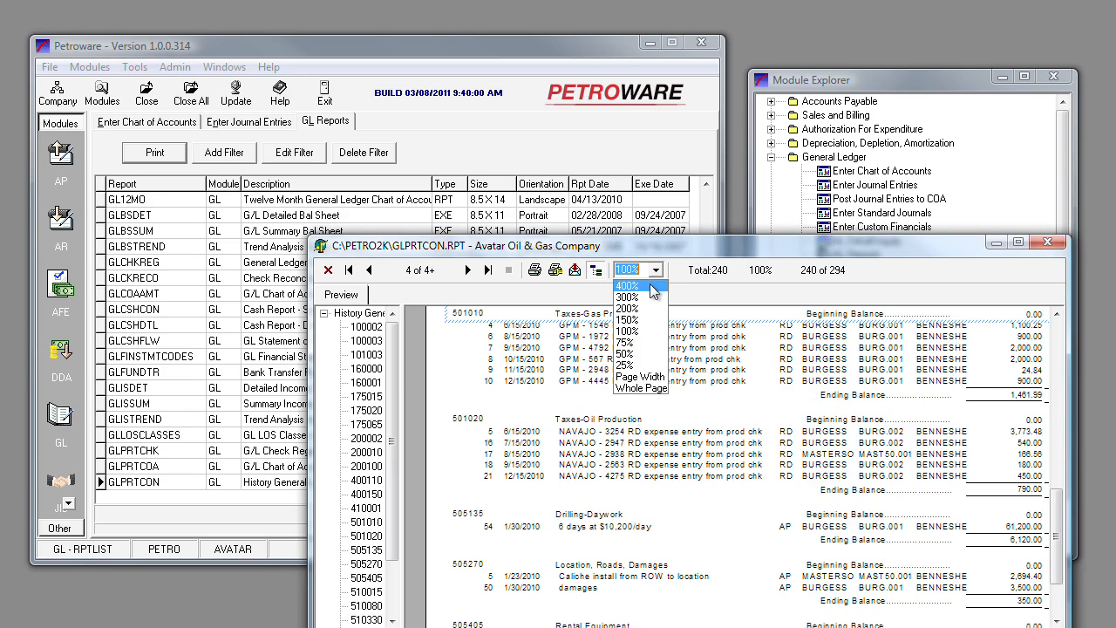
left_click(646, 323)
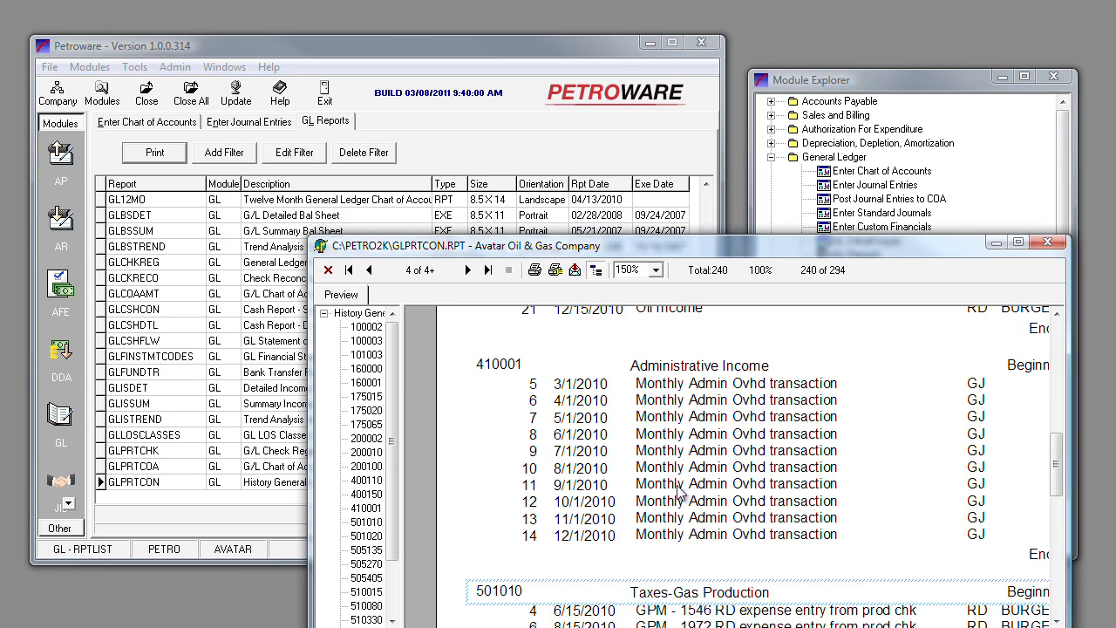
left_click(1049, 243)
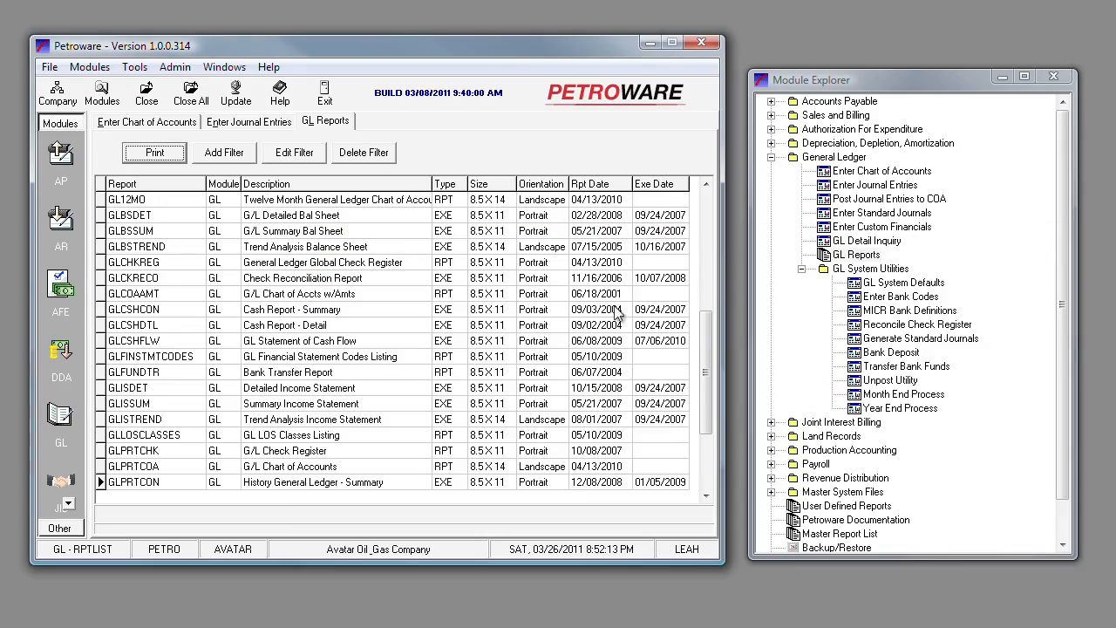